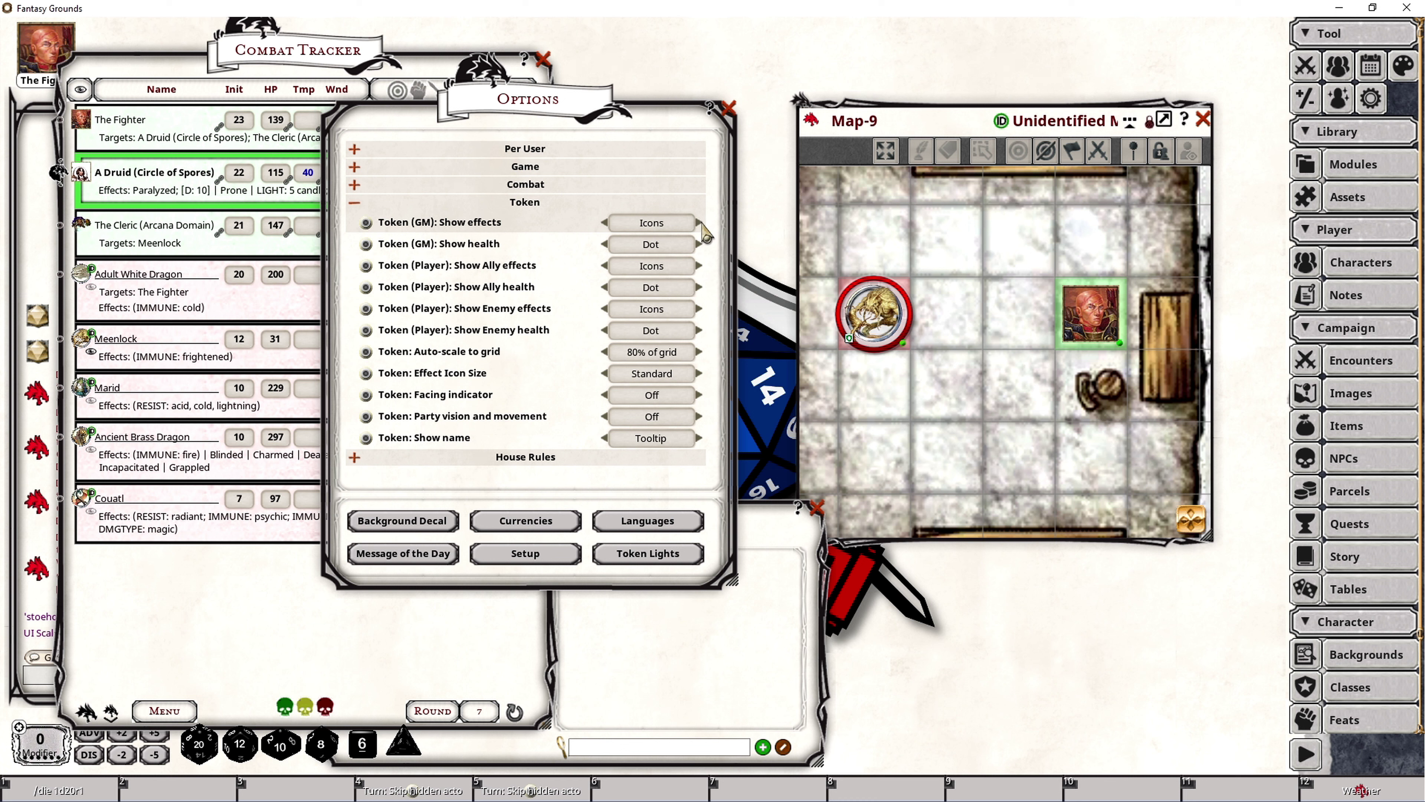
Step: Cycle the GM's token effects display through all its choices and back to Icons
click(701, 222)
click(701, 223)
click(700, 222)
click(701, 222)
click(701, 223)
Step: Apply the preset Charmed and Deafened conditions to the Meenlock in the combat tracker
scroll(1021, 449, up, 4)
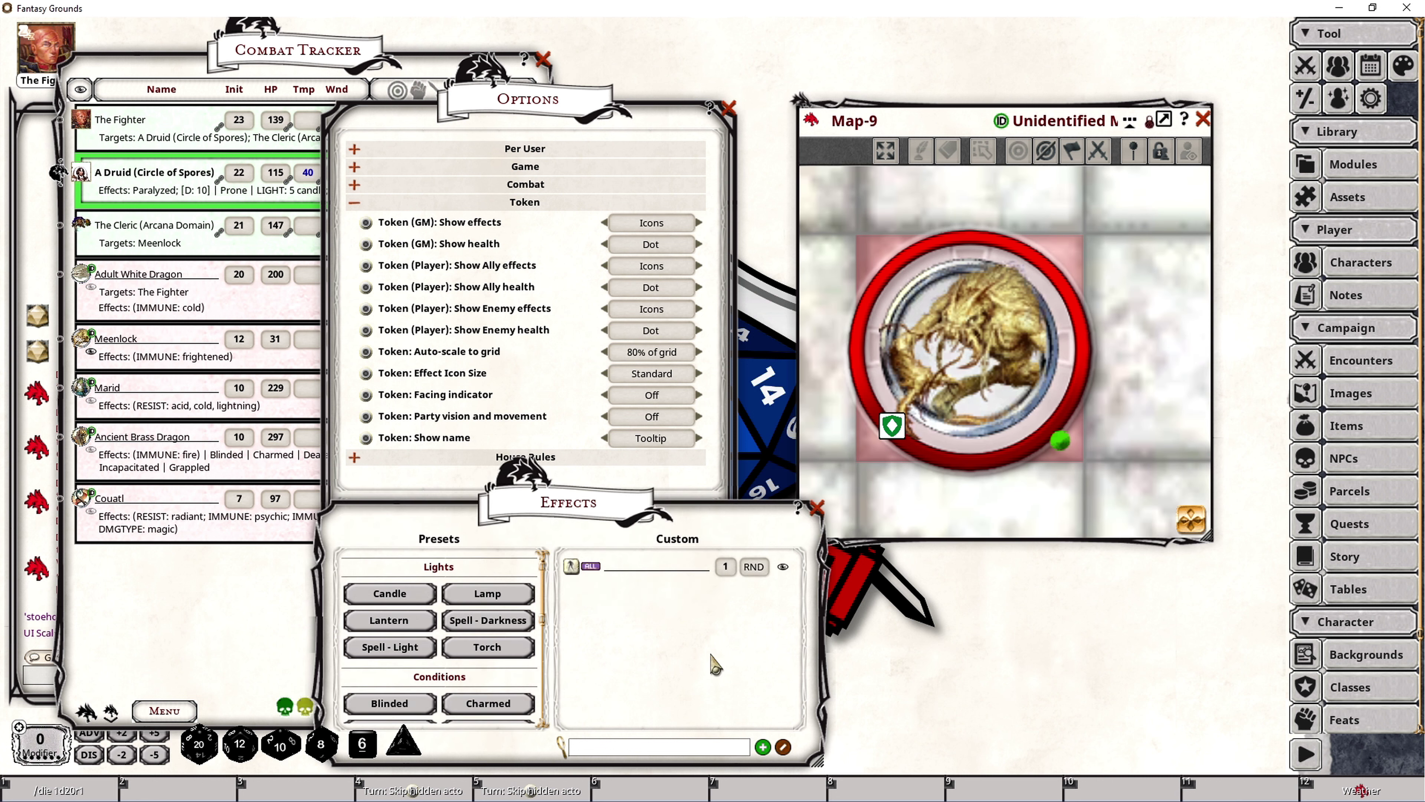
drag(530, 502, 817, 504)
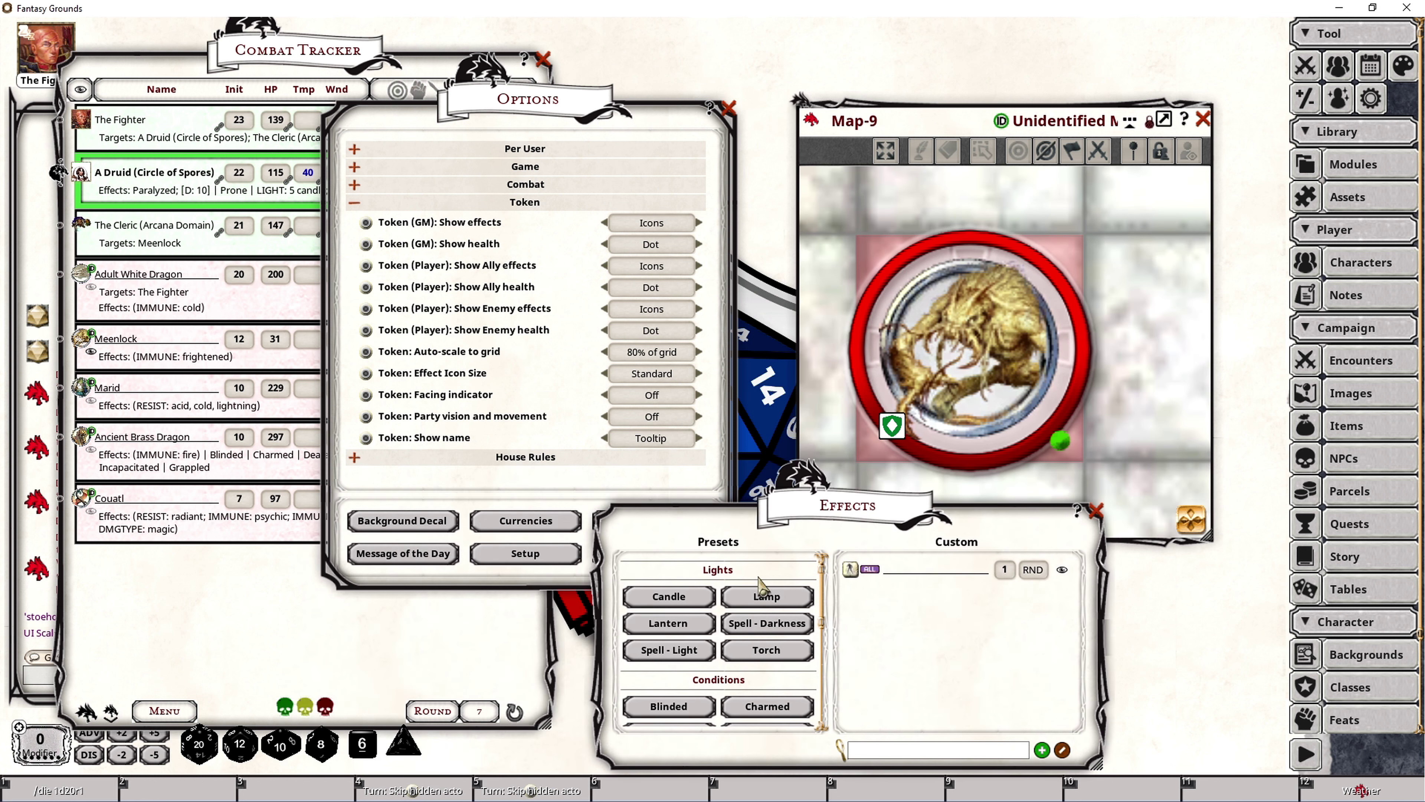
drag(767, 706, 138, 360)
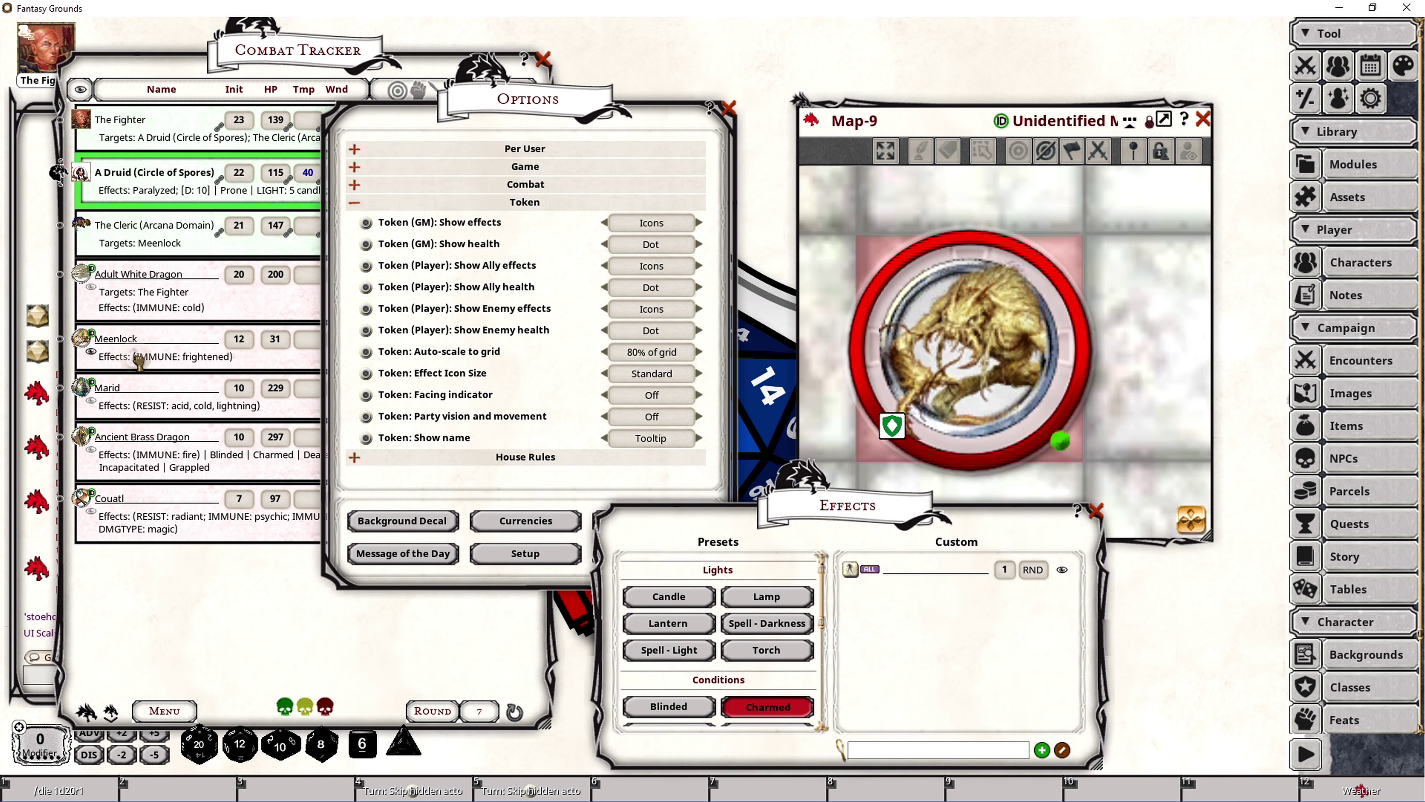
scroll(748, 669, down, 2)
drag(748, 669, 144, 360)
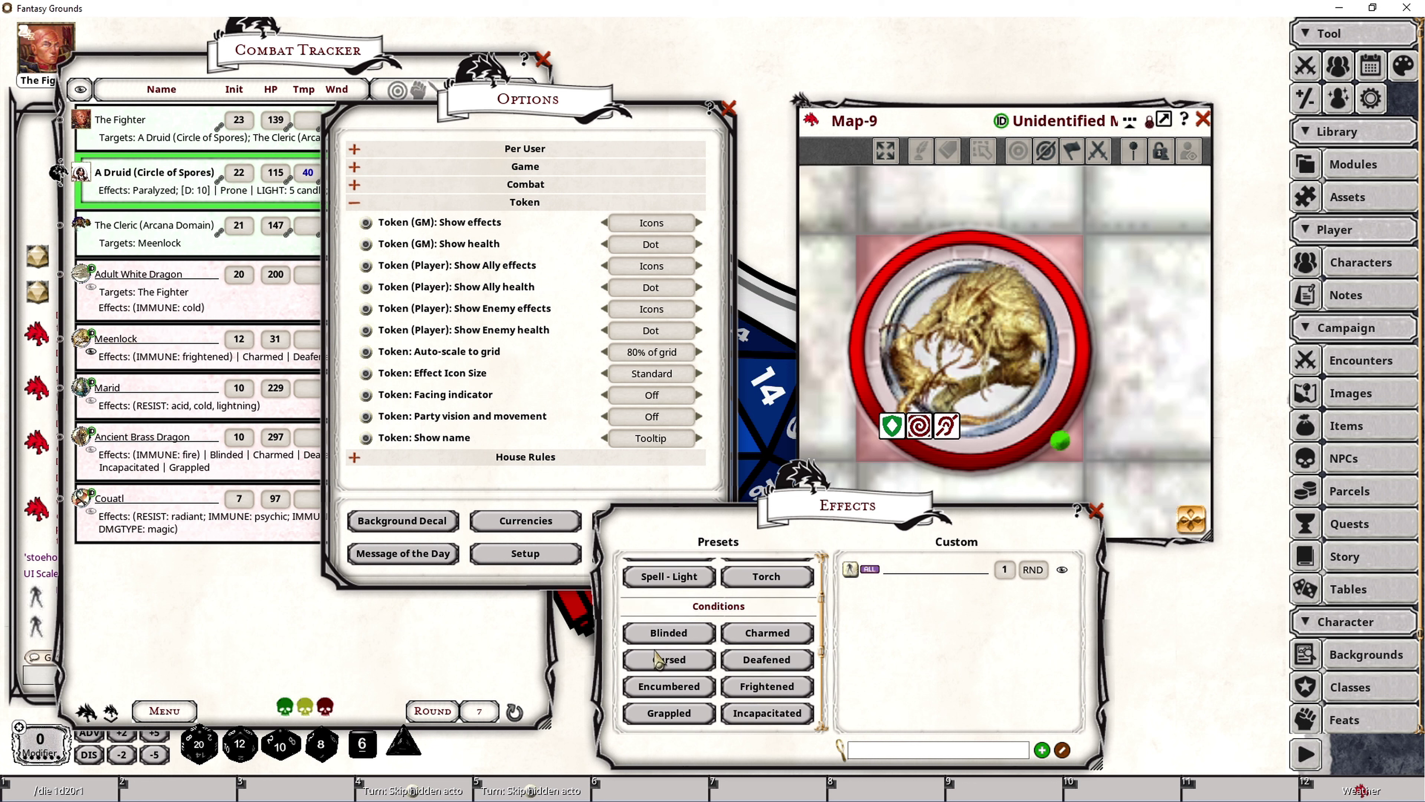
Step: Apply the preset Encumbered, Incapacitated and Intoxicated conditions to the Meenlock in the combat tracker
drag(674, 689, 130, 357)
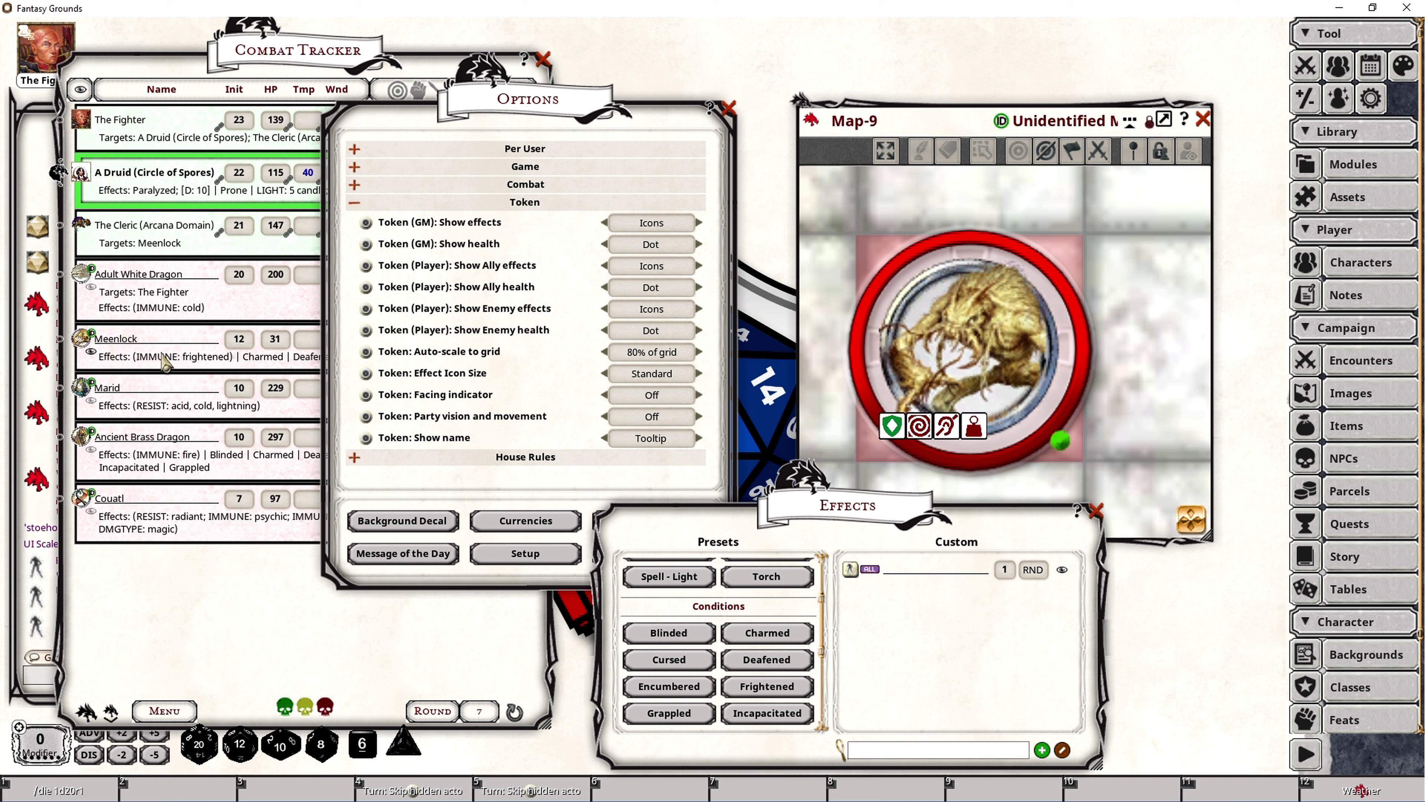
drag(778, 721, 160, 348)
scroll(729, 640, down, 2)
scroll(710, 634, down, 1)
drag(669, 677, 151, 354)
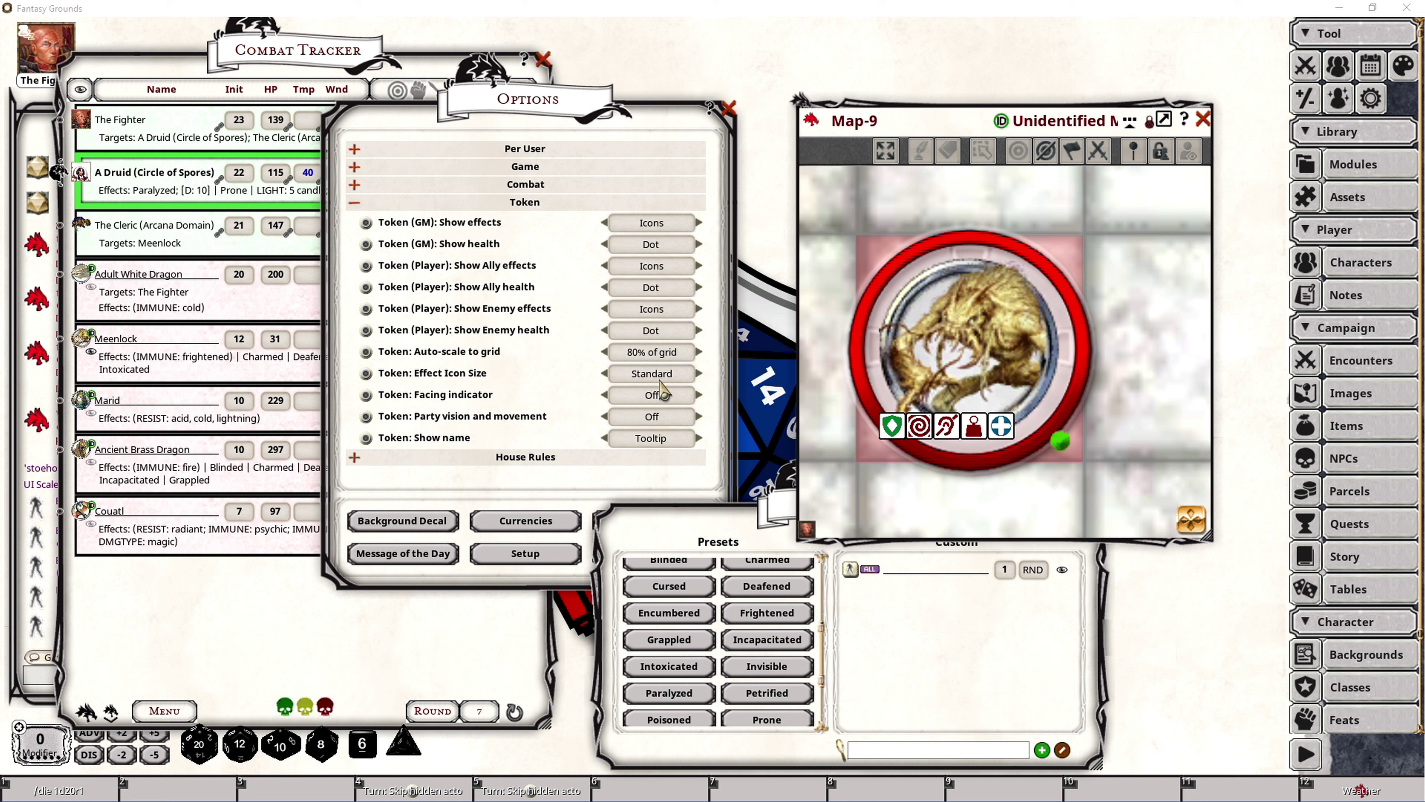
Step: Check the last effect icon on the Meenlock token and delete its Deafened and Encumbered effects
click(1239, 555)
mouse_move(1001, 433)
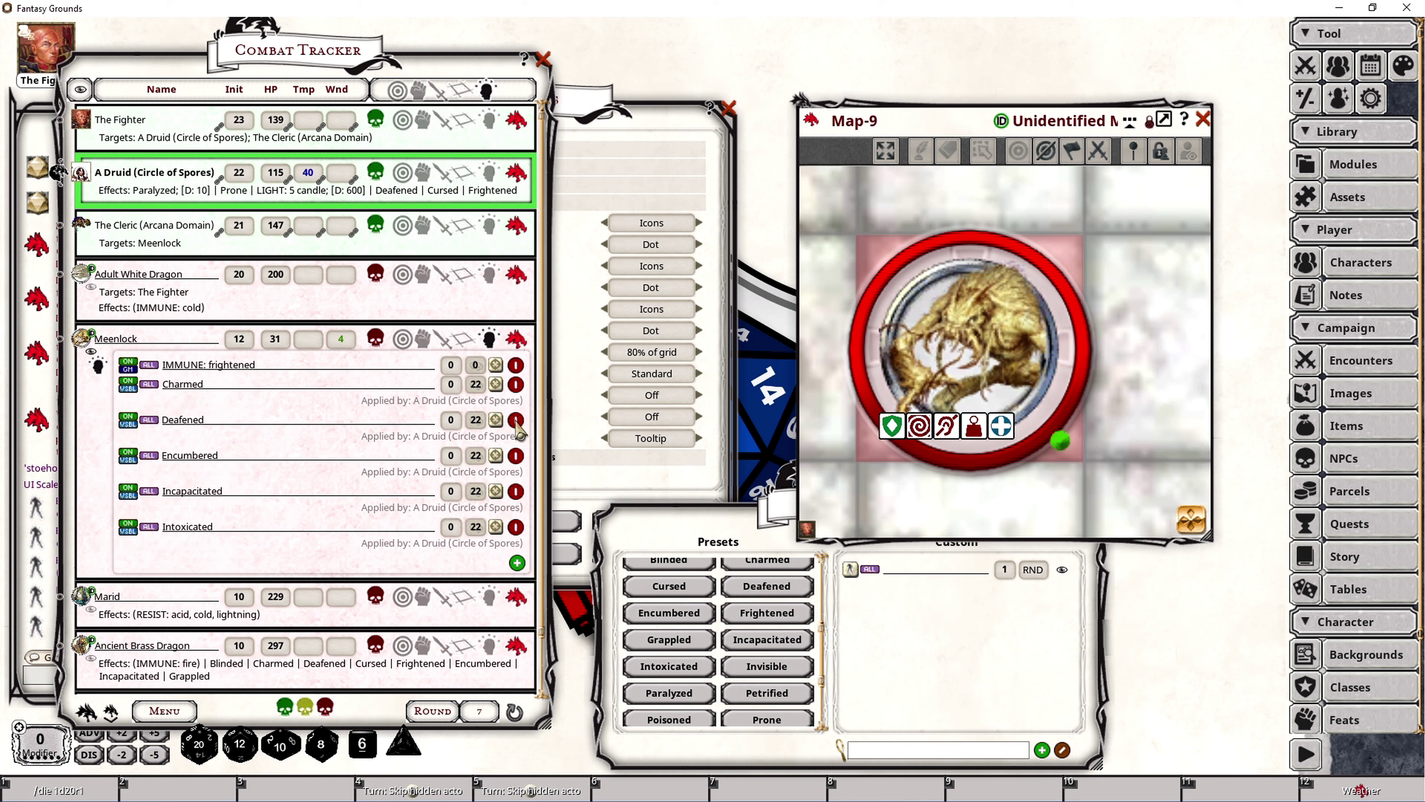
click(515, 422)
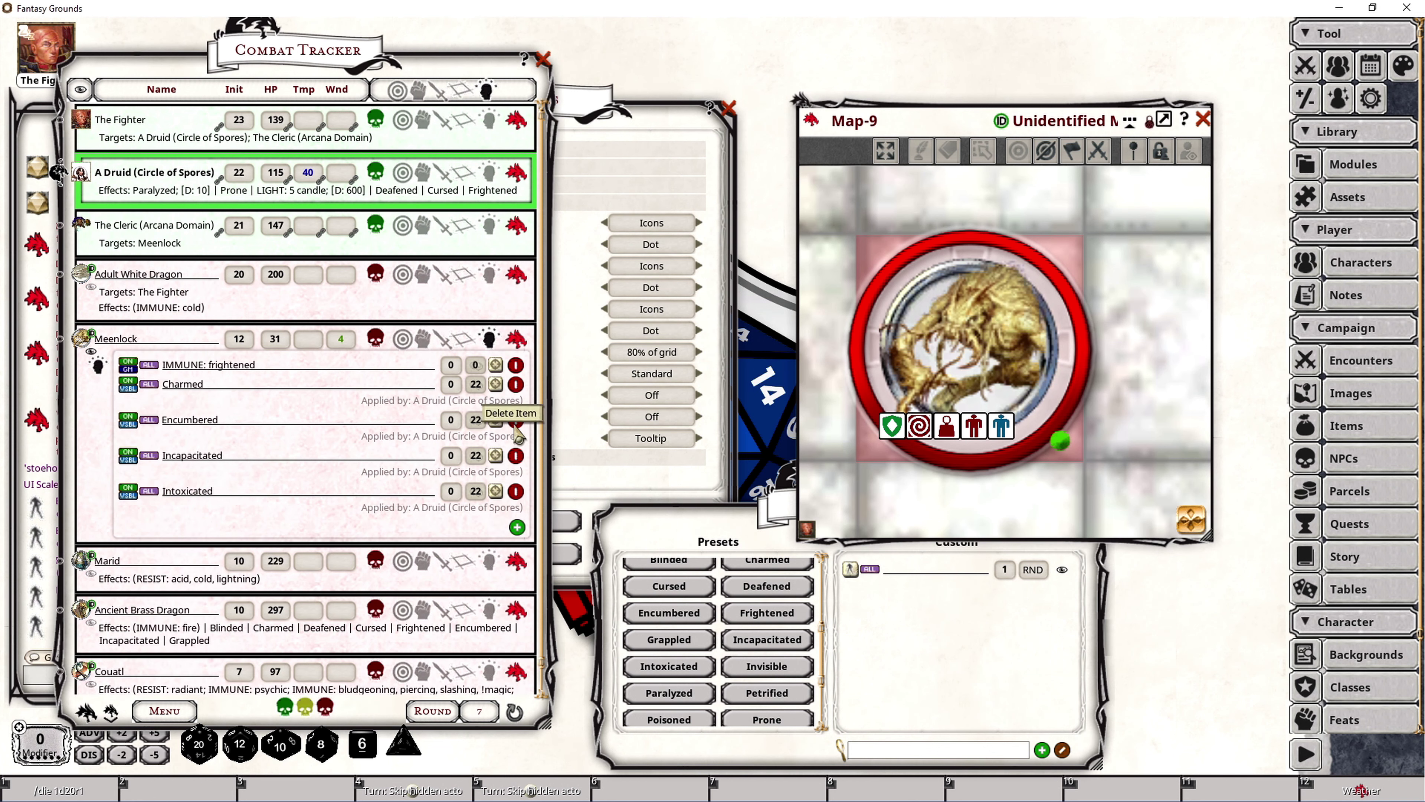
click(516, 428)
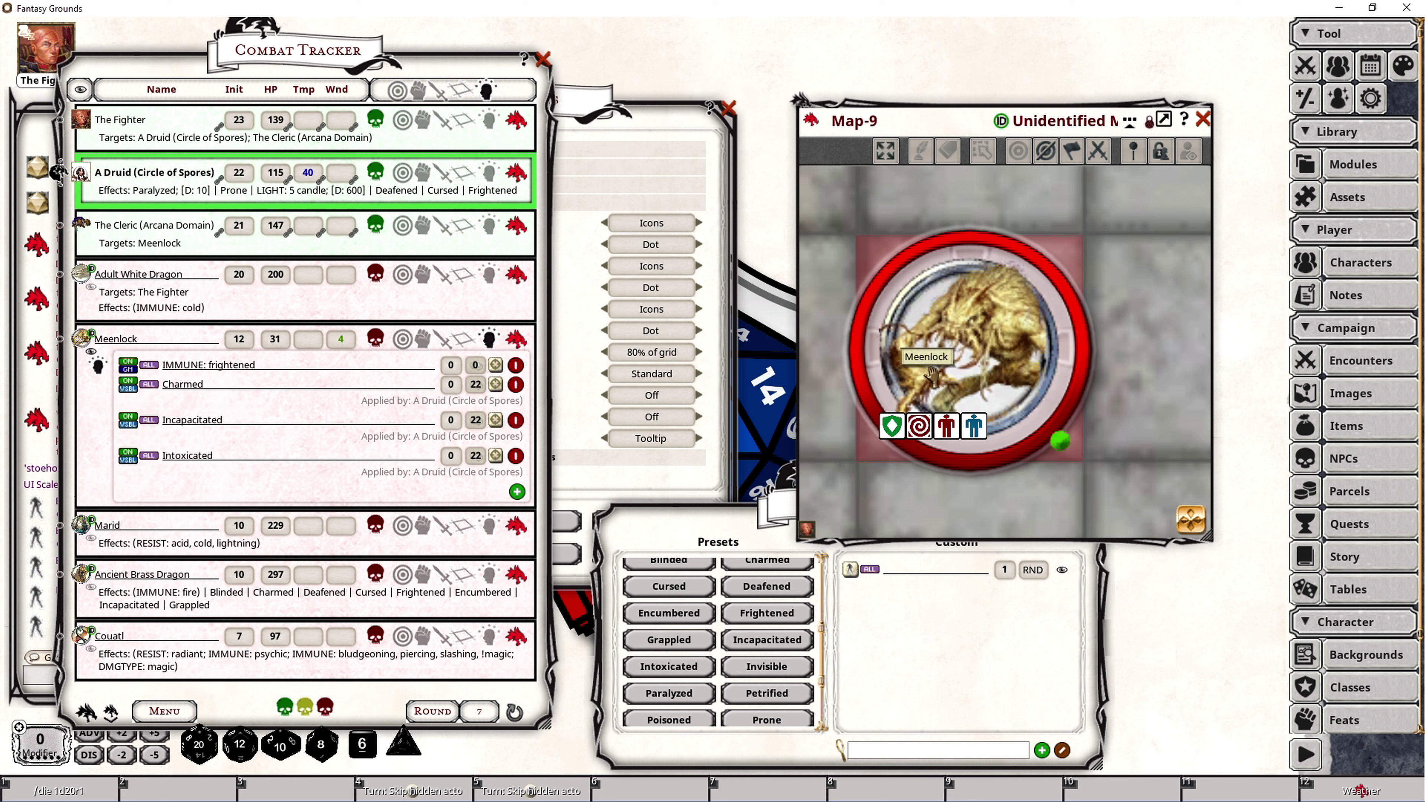
Step: Set the GM's token effects display to Icons Hover and to Mark, checking each on the Meenlock token
click(649, 251)
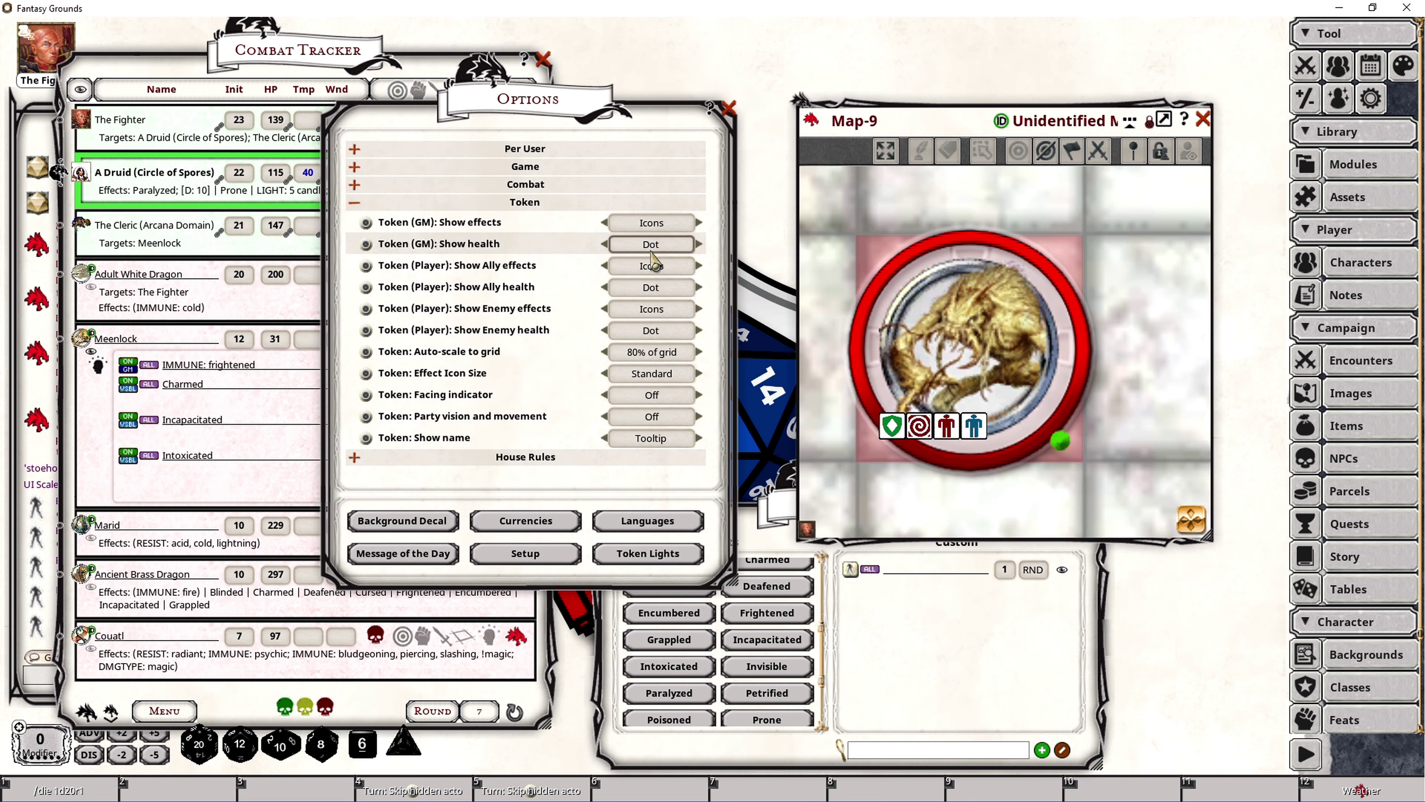
click(648, 224)
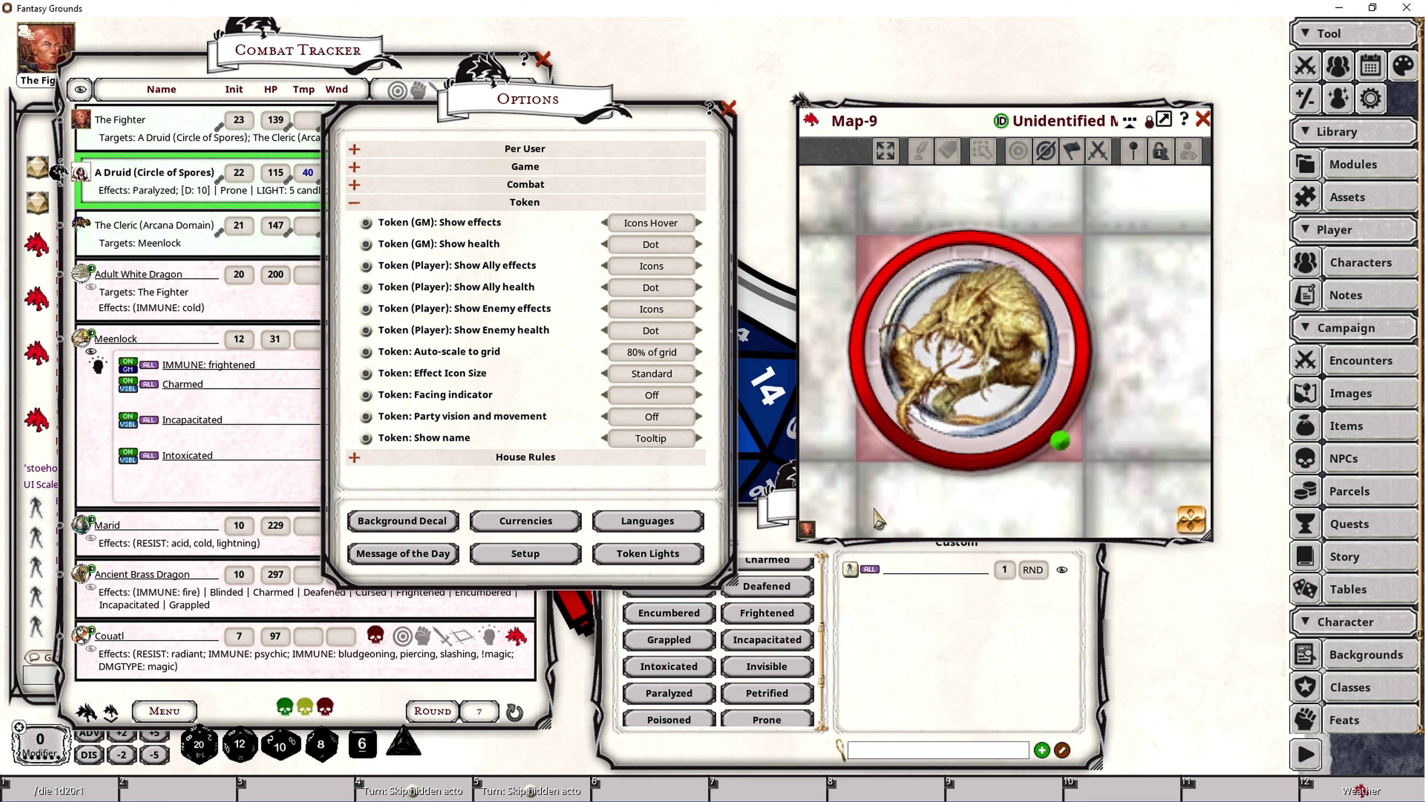
mouse_move(968, 365)
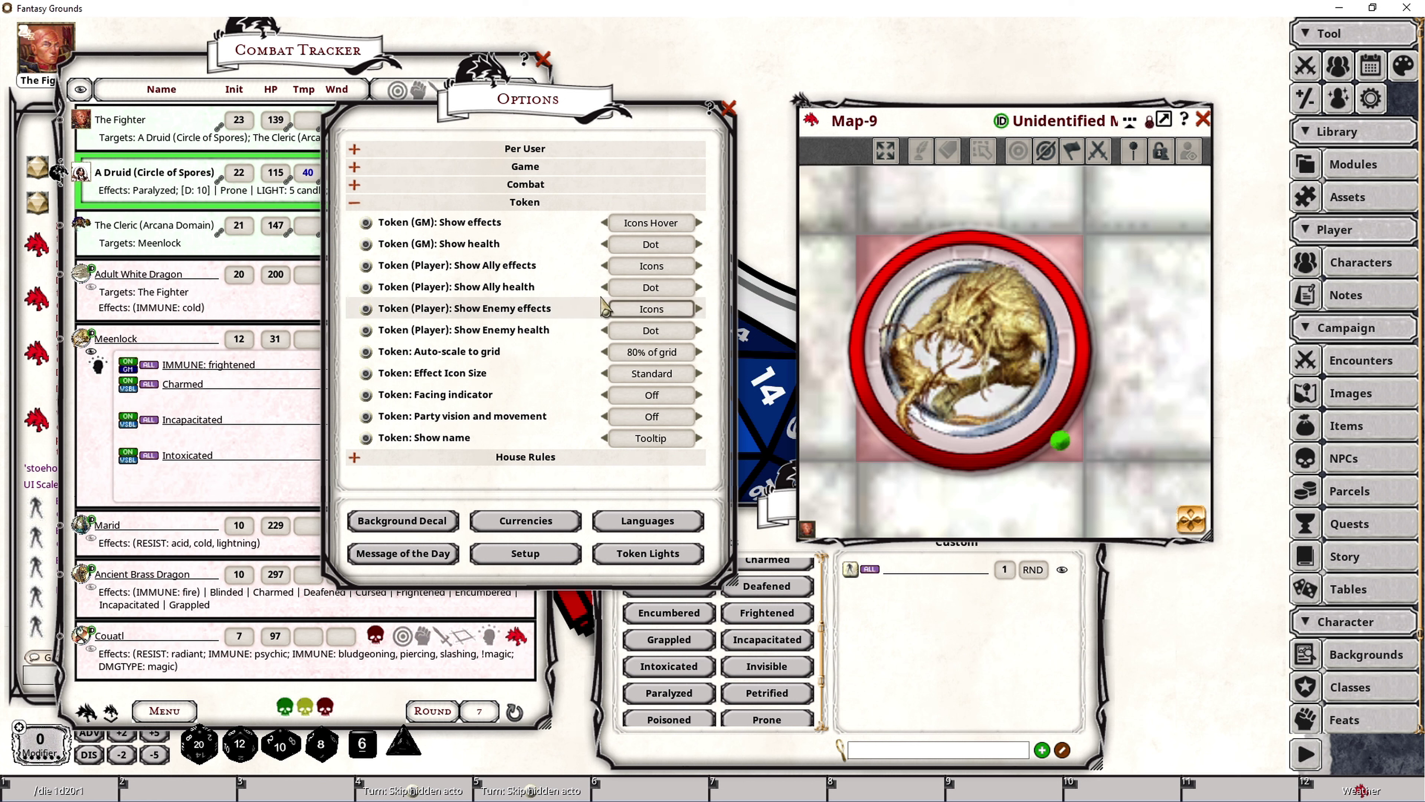
click(668, 225)
mouse_move(893, 428)
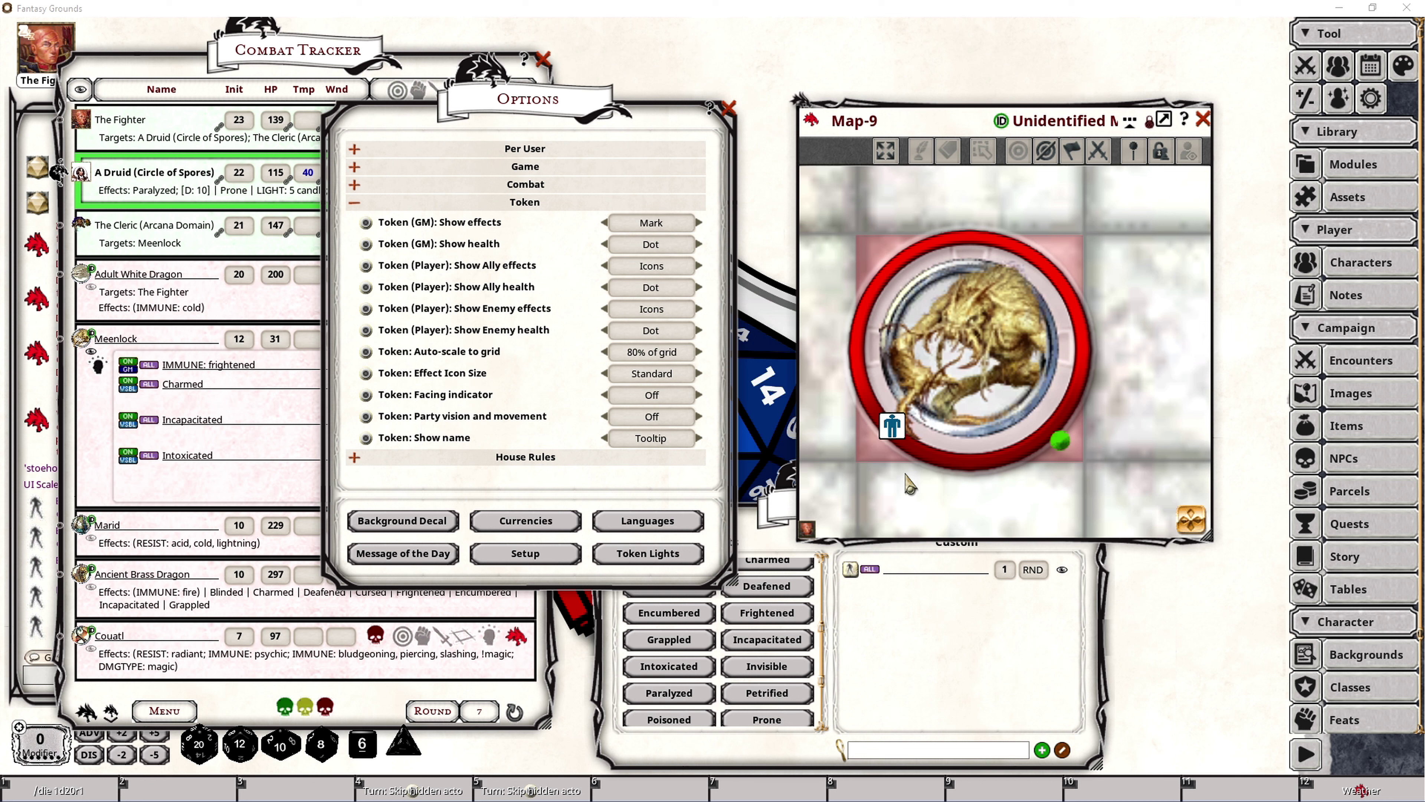
Step: Set the GM's token effects display to Mark Hover and check the effect marker on the Meenlock token
click(647, 228)
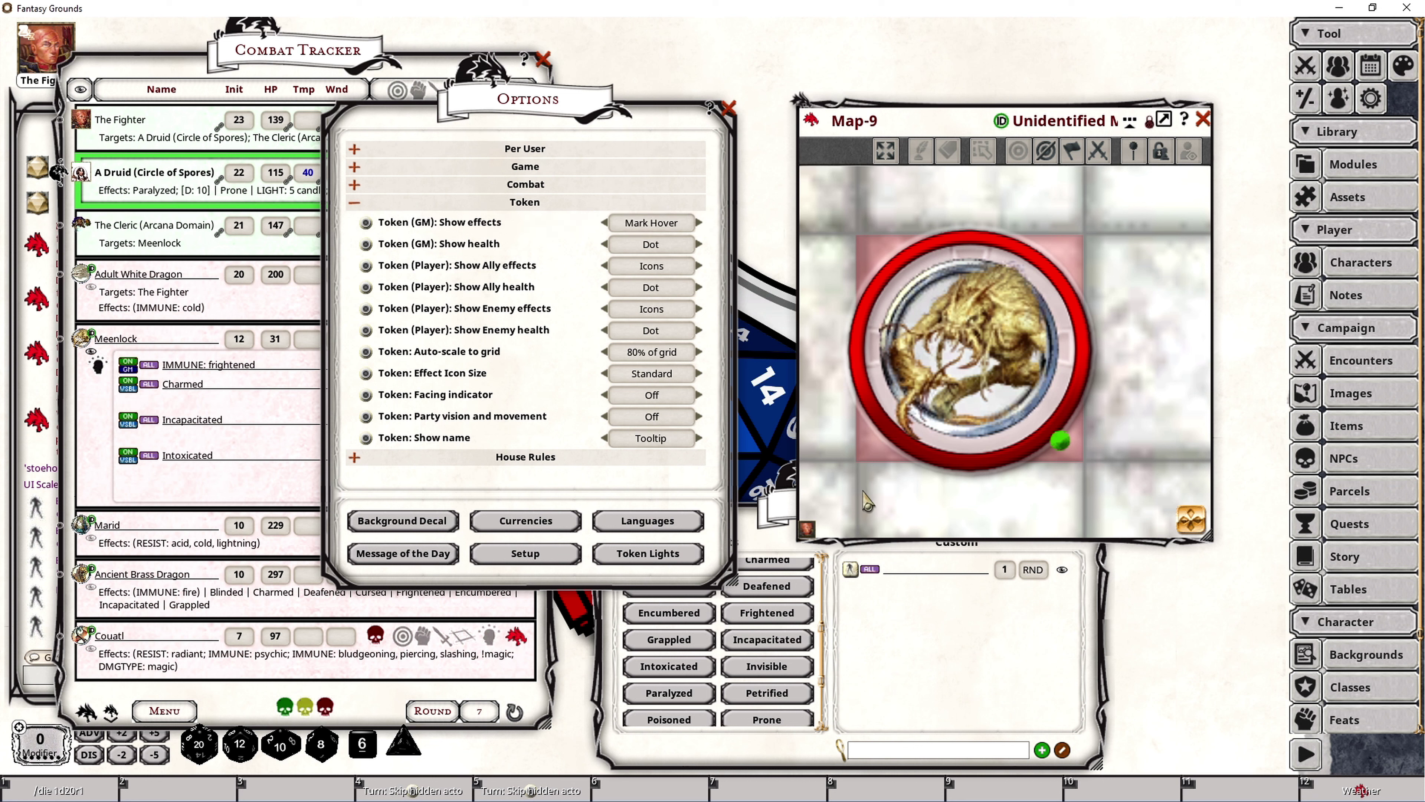
mouse_move(948, 408)
drag(1145, 387, 879, 377)
drag(1086, 382, 808, 365)
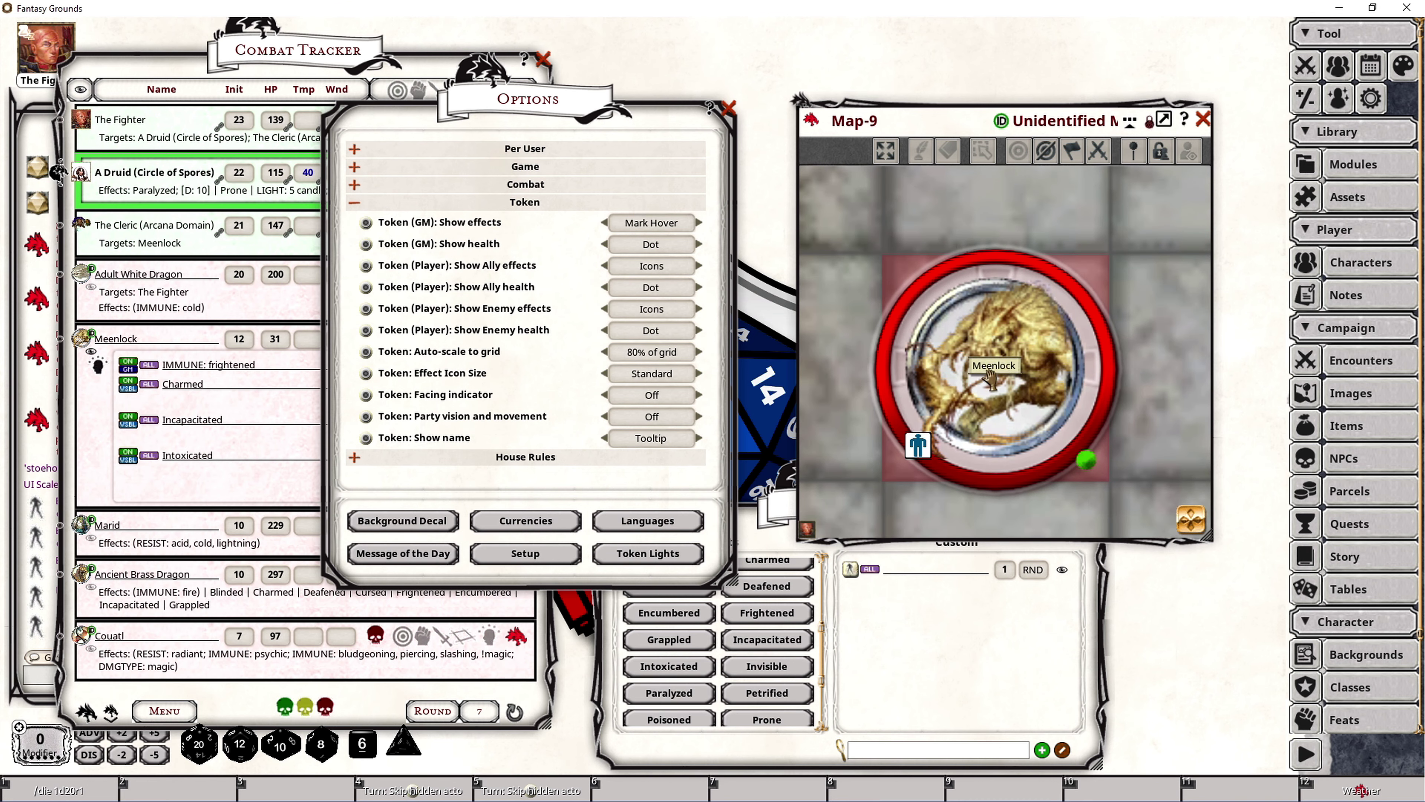
mouse_move(918, 443)
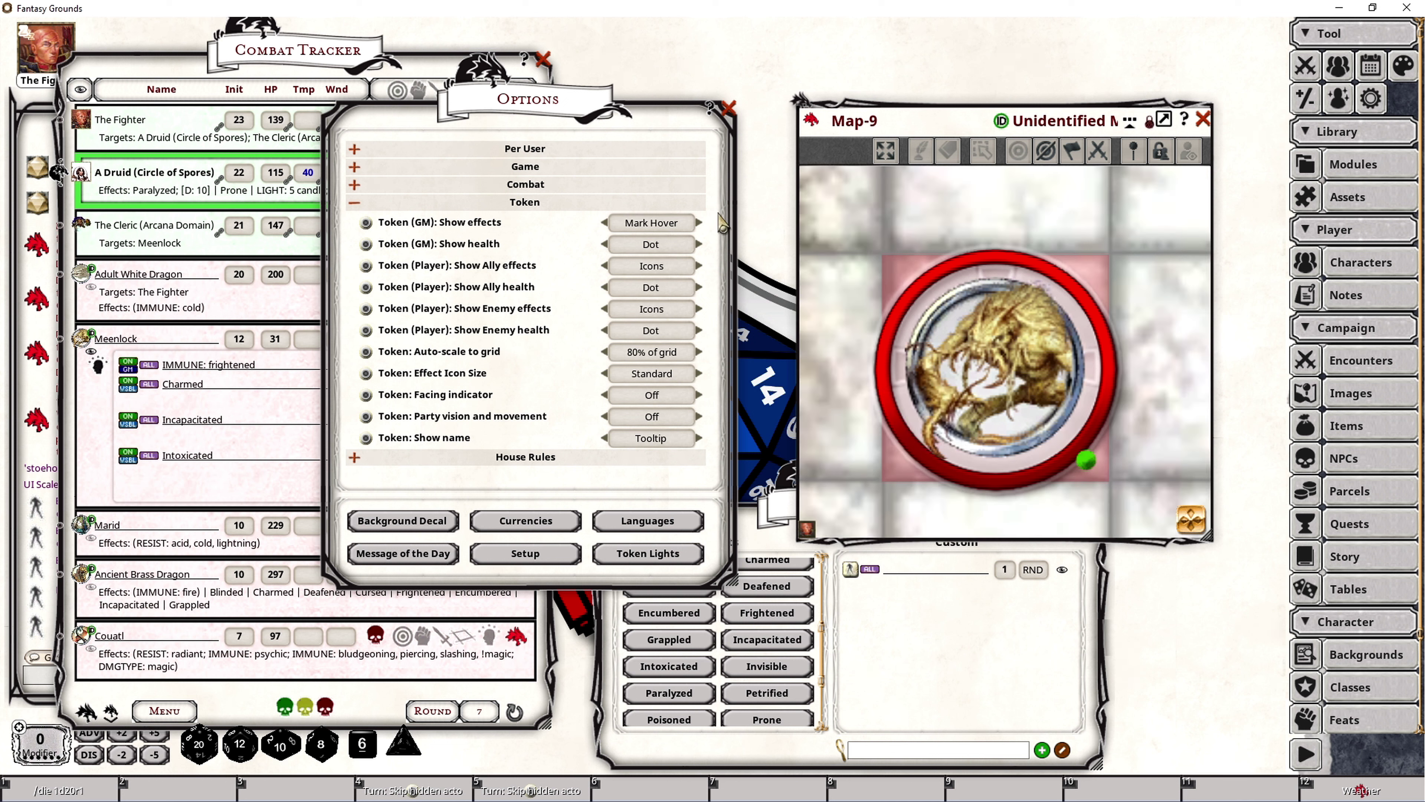
Step: Turn the GM's token effects display Off, check the Meenlock token, and restore the display to Icons
click(666, 224)
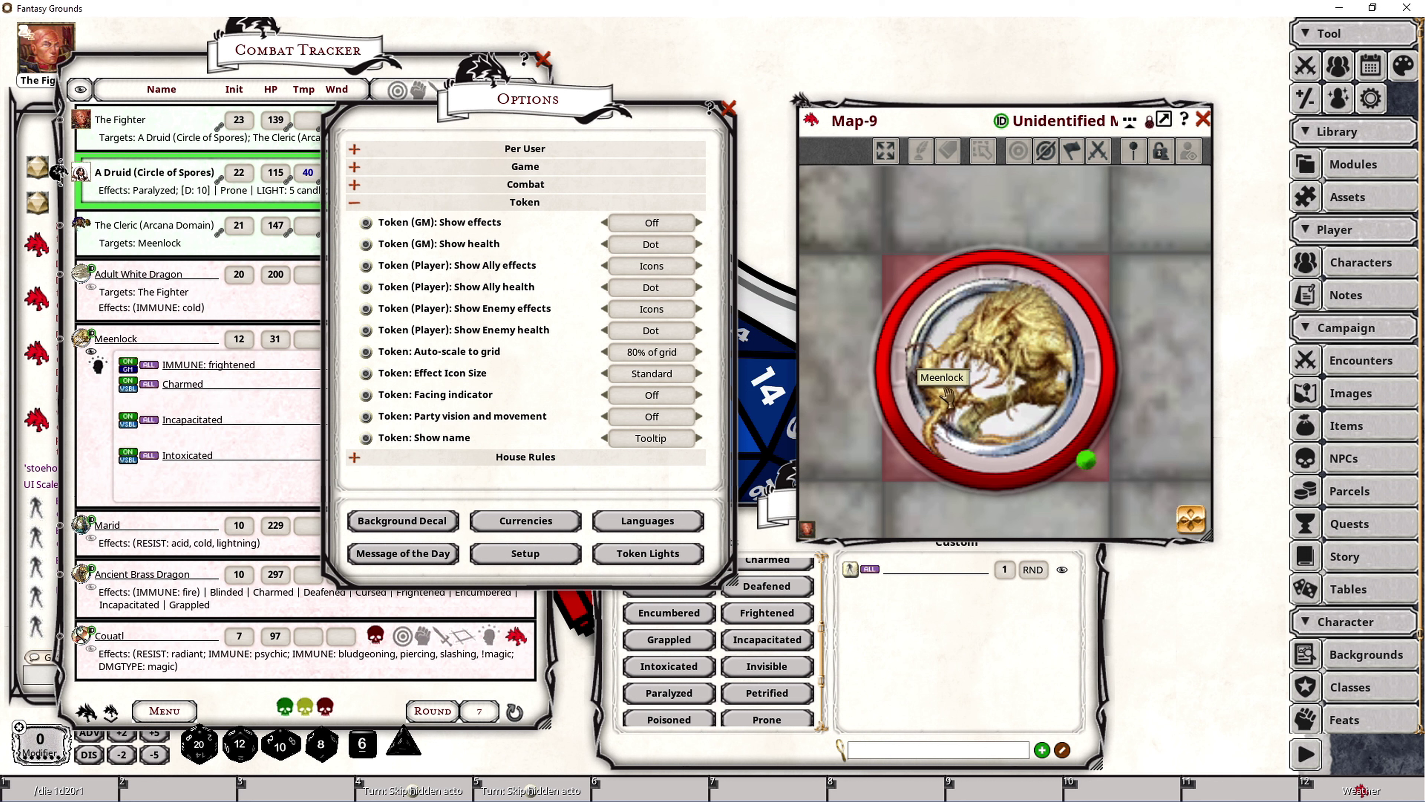
drag(1095, 454, 763, 440)
drag(867, 450, 1071, 418)
drag(867, 413, 1001, 418)
click(927, 409)
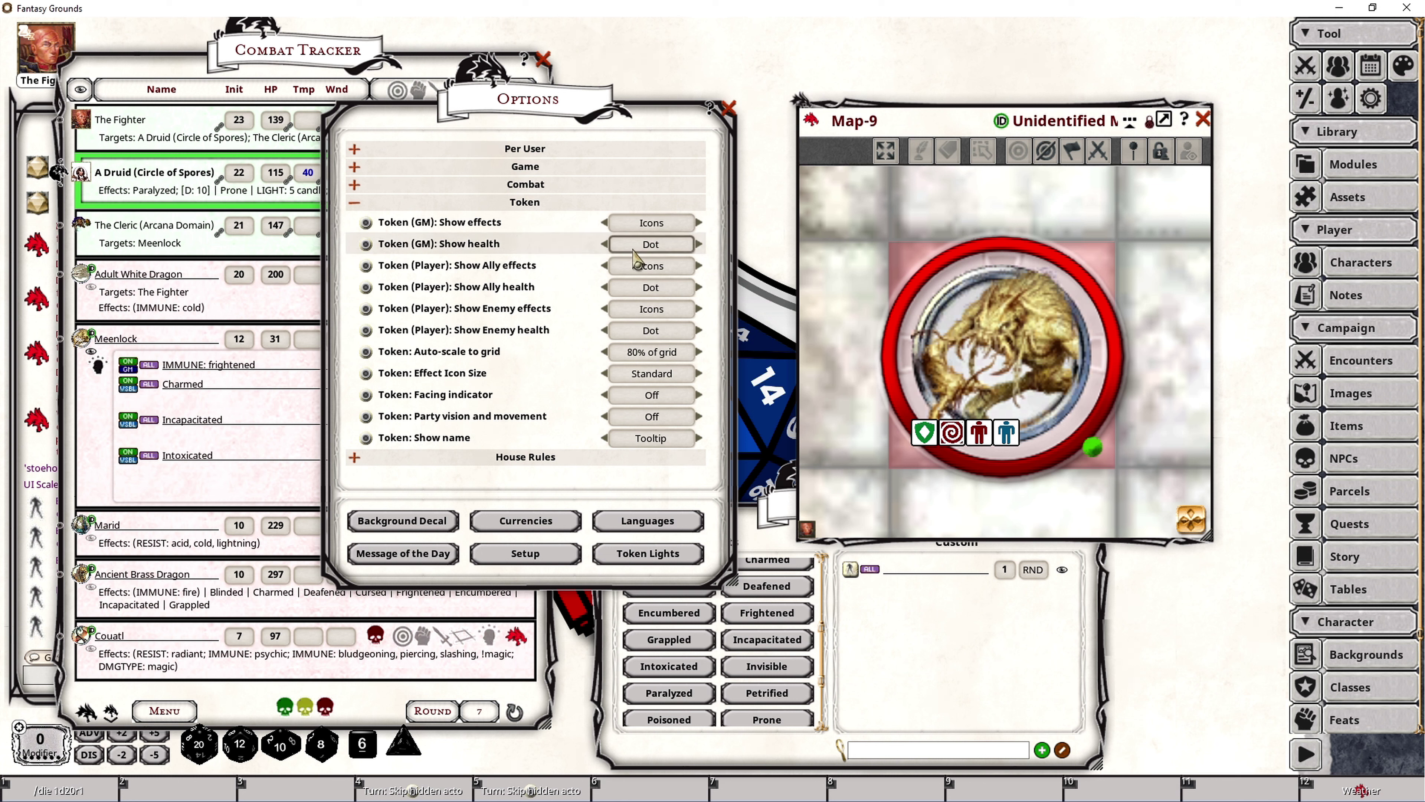
Step: Cycle the GM's token health display through its choices, including Bar, and back to Dot
click(673, 248)
click(673, 247)
click(676, 256)
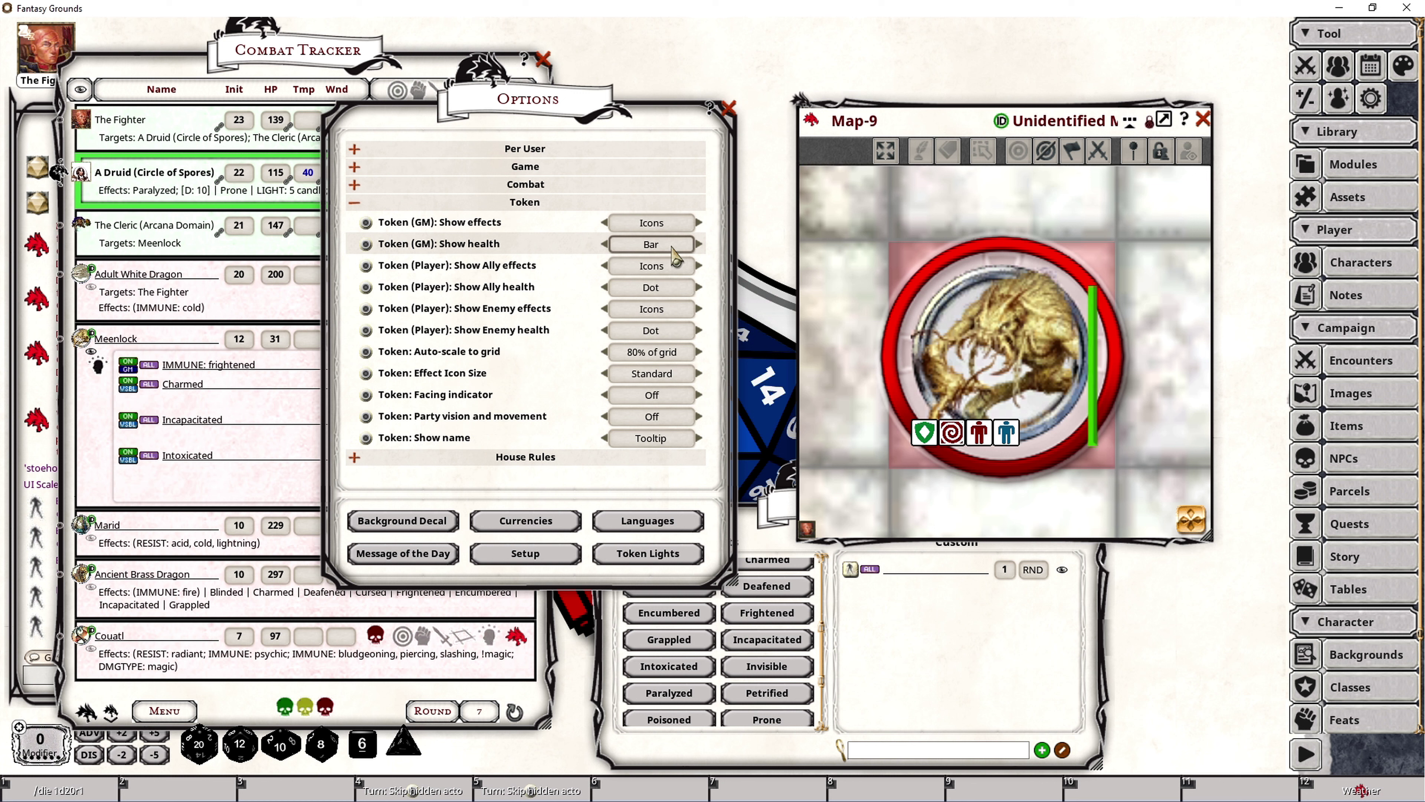
click(676, 256)
click(674, 251)
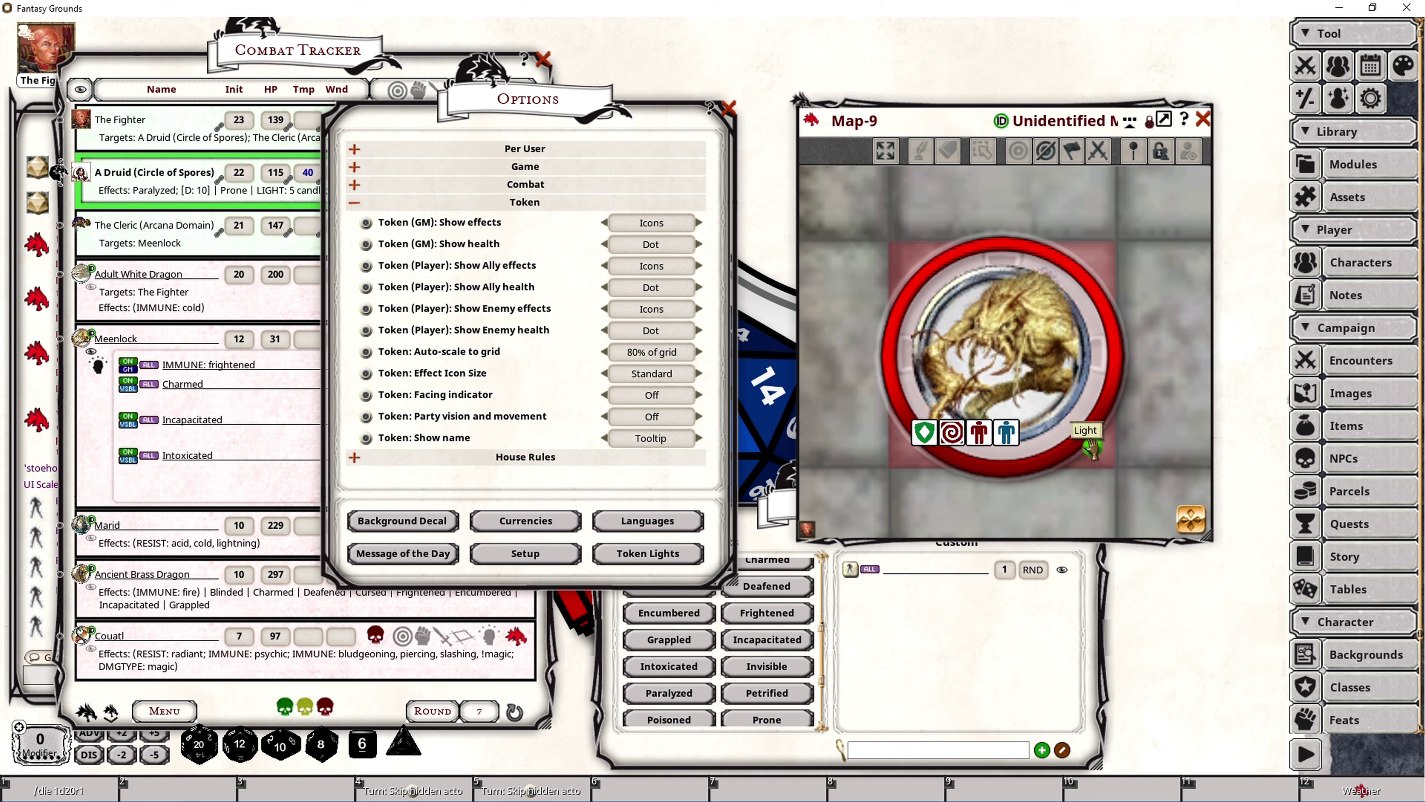
Step: Inspect the health dots on the Meenlock and Fighter tokens on the map
click(1064, 498)
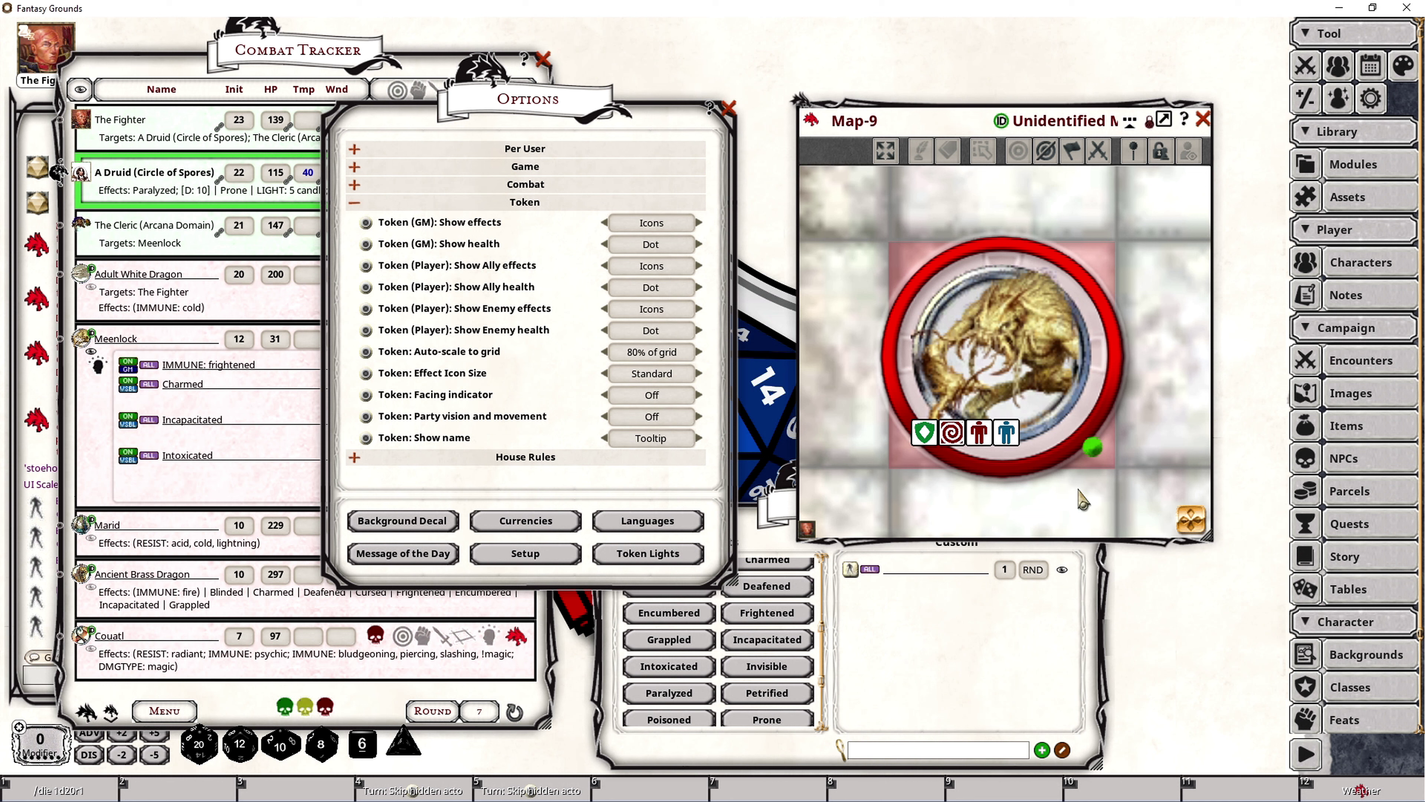
mouse_move(1091, 448)
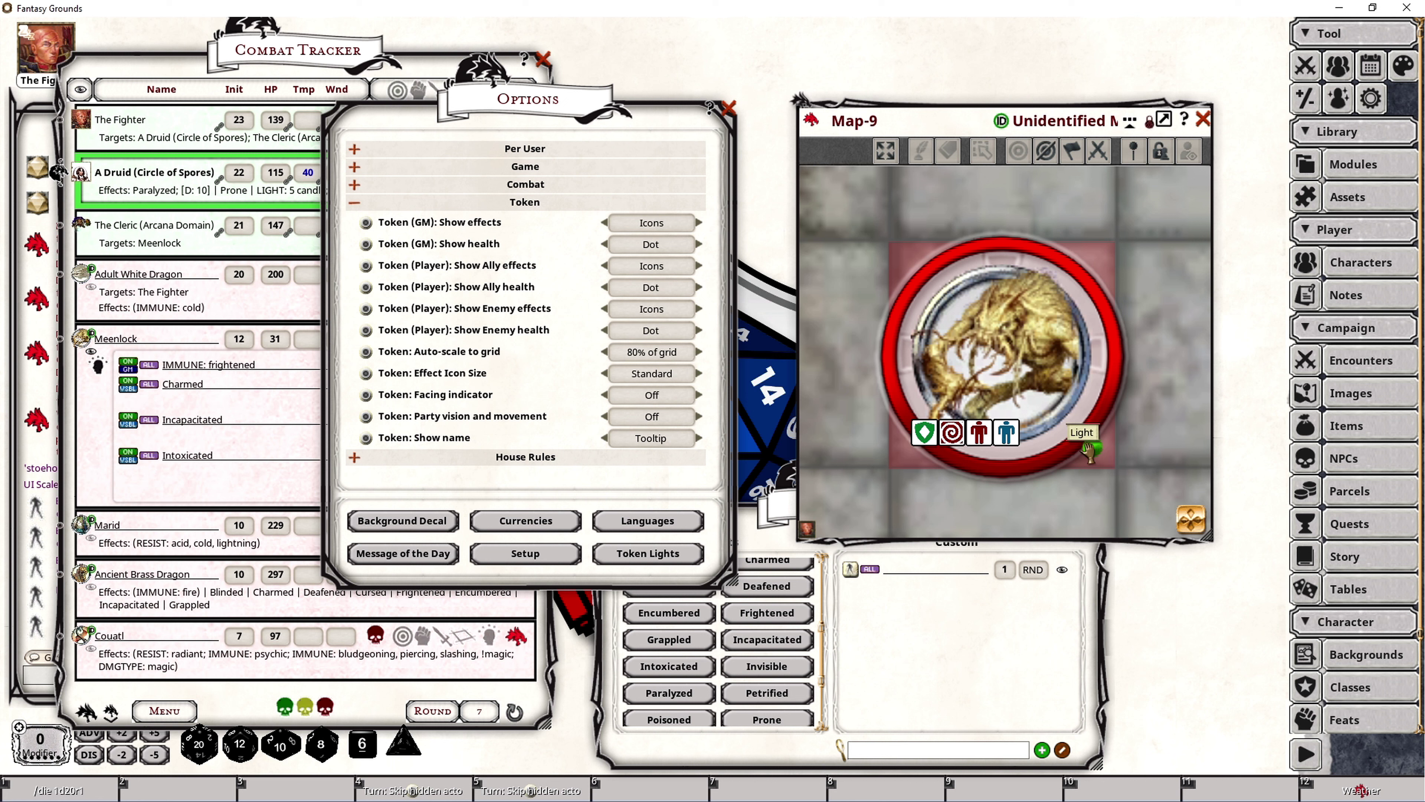
mouse_move(1188, 366)
mouse_down()
mouse_move(1027, 337)
mouse_move(964, 349)
mouse_move(996, 356)
mouse_move(876, 358)
mouse_up()
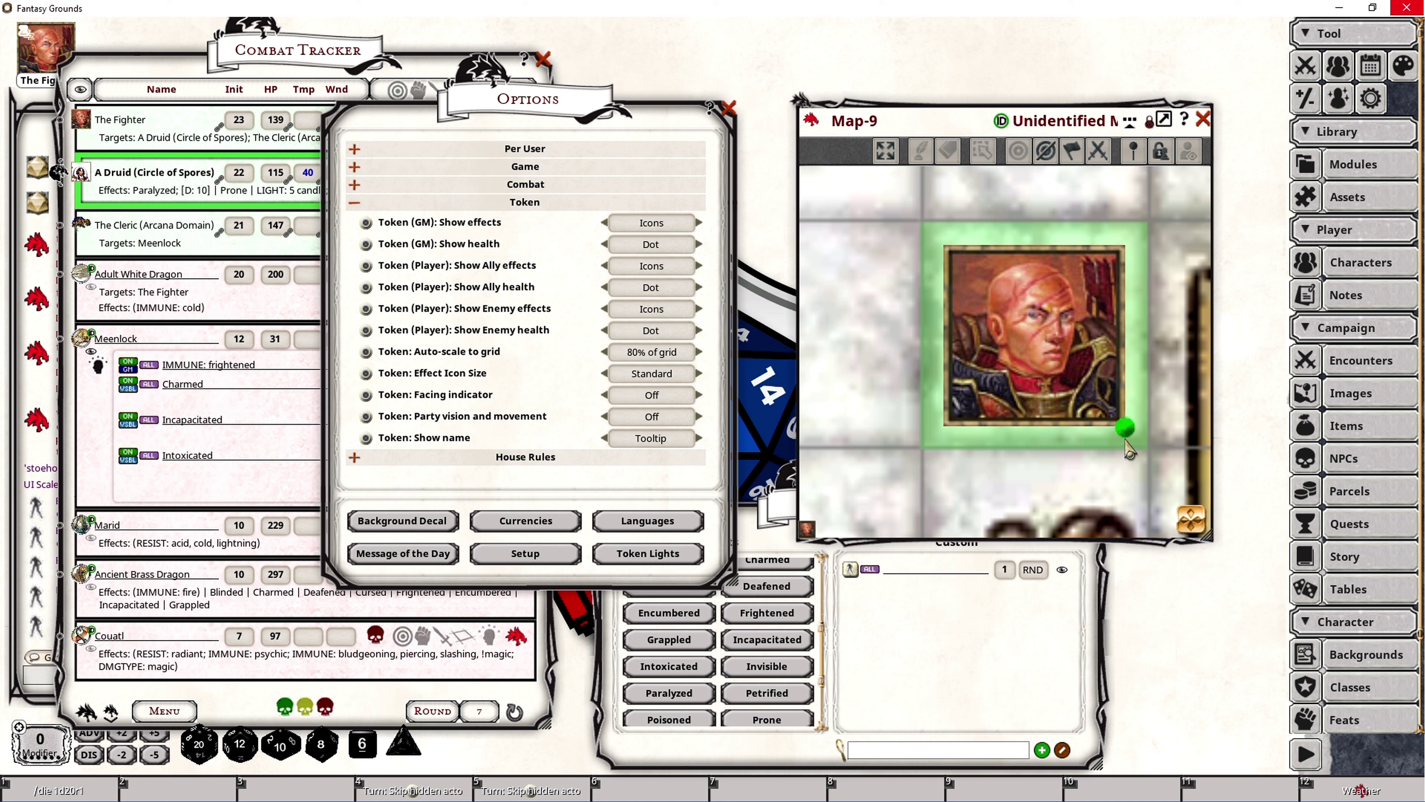
drag(834, 387, 1130, 380)
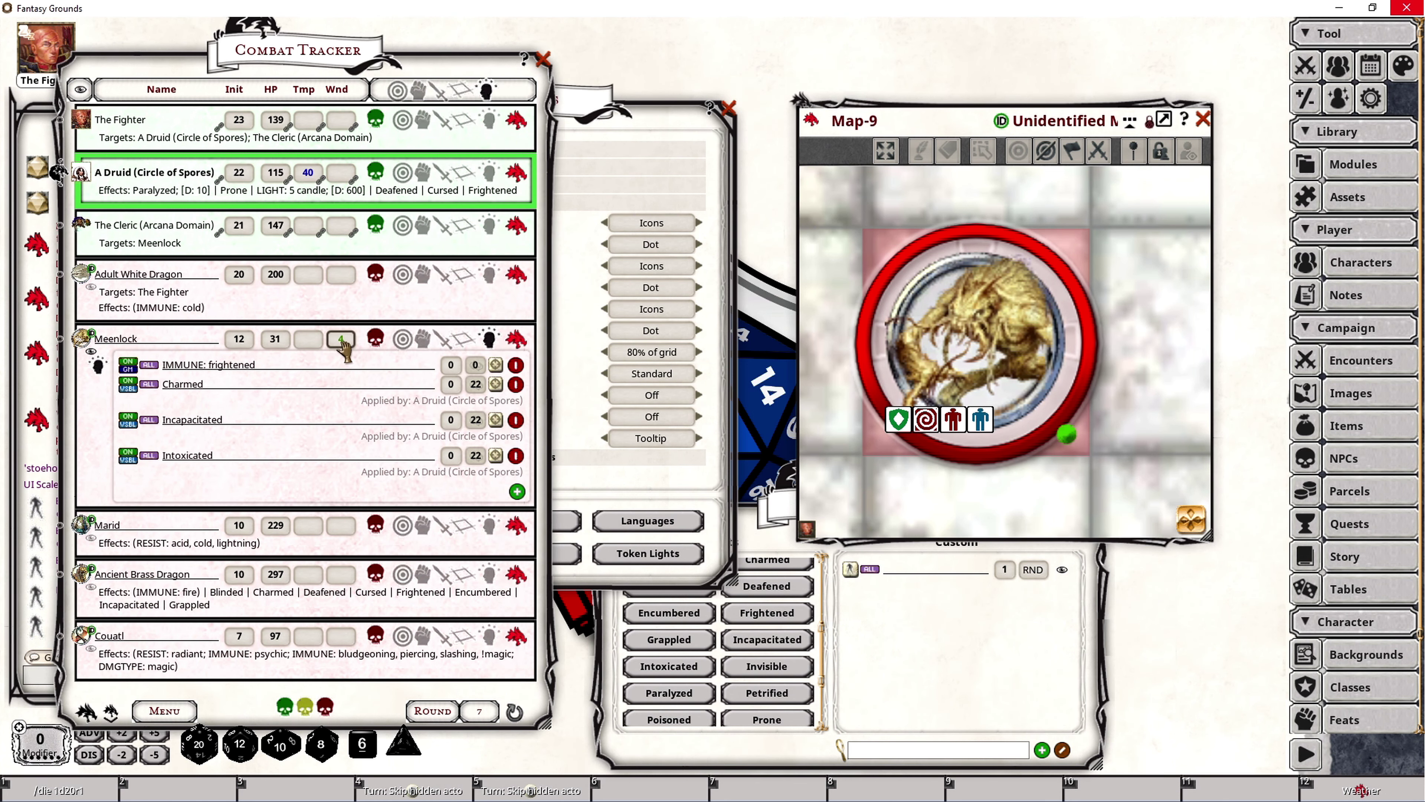
Step: Try wound values of 20 and 31 on the Meenlock, check its health dot, and set its wounds to 30
scroll(354, 345, up, 6)
scroll(357, 352, down, 10)
text(20)
text(31)
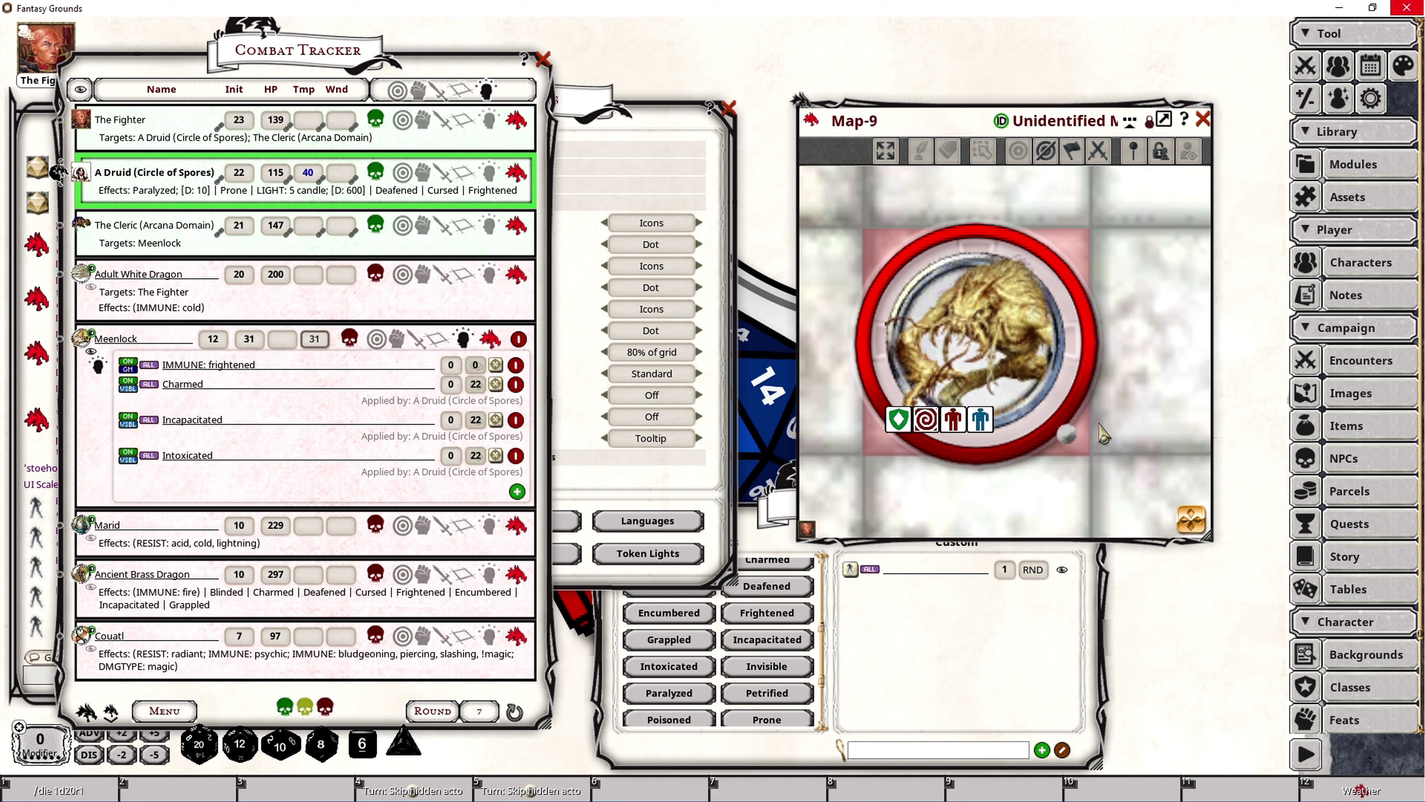
mouse_move(1065, 438)
scroll(330, 344, down, 1)
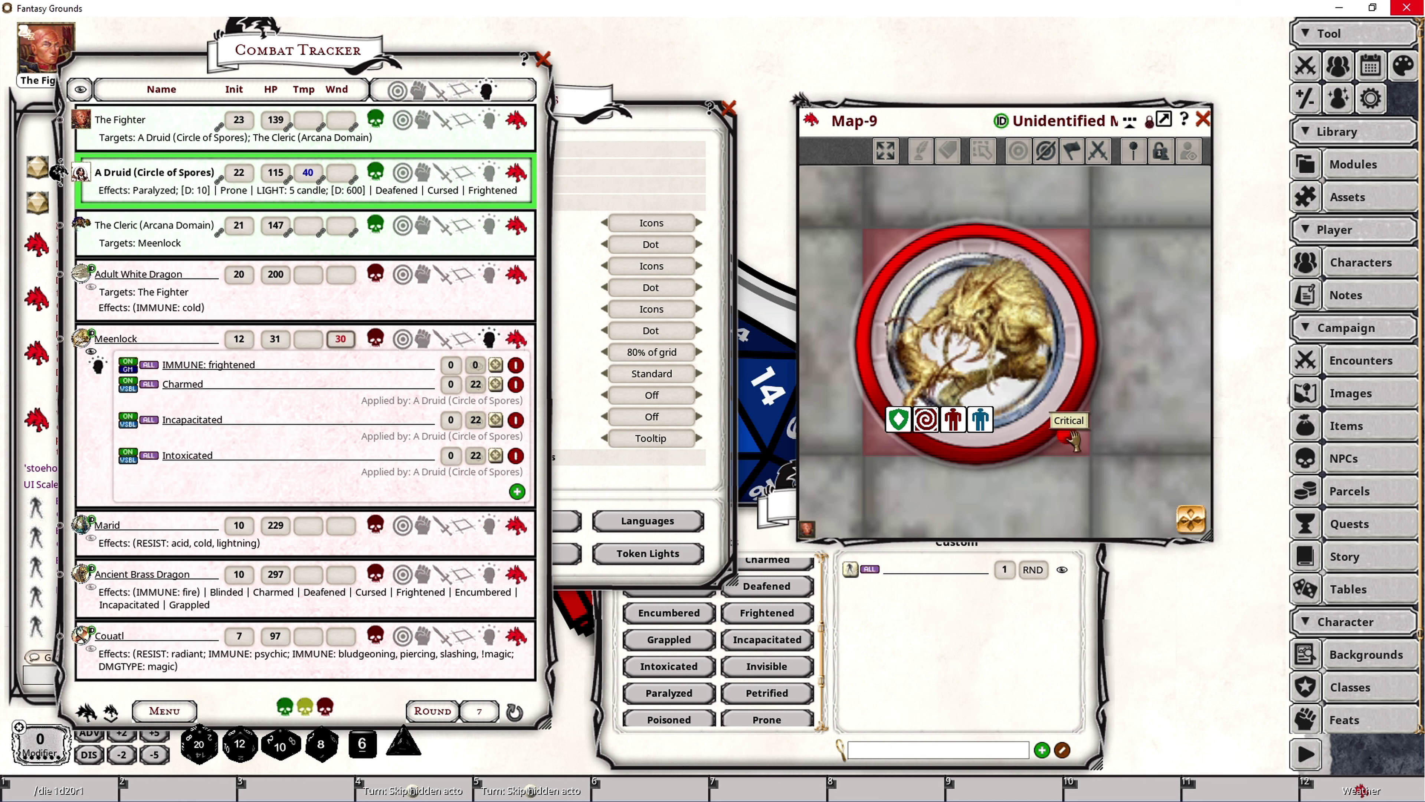